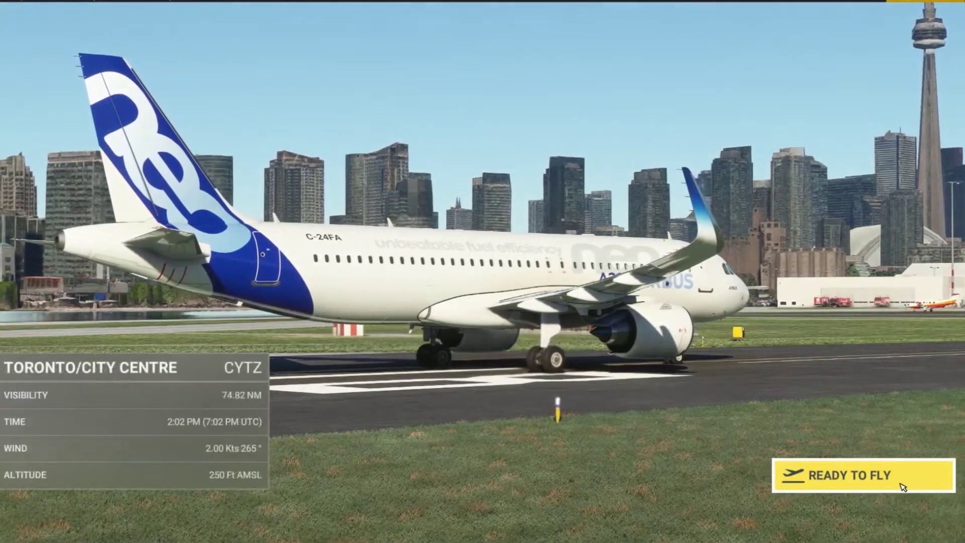
Step: Start the flight at Toronto/City Centre and look around the A320neo cockpit, including the captain's side
left_click(904, 486)
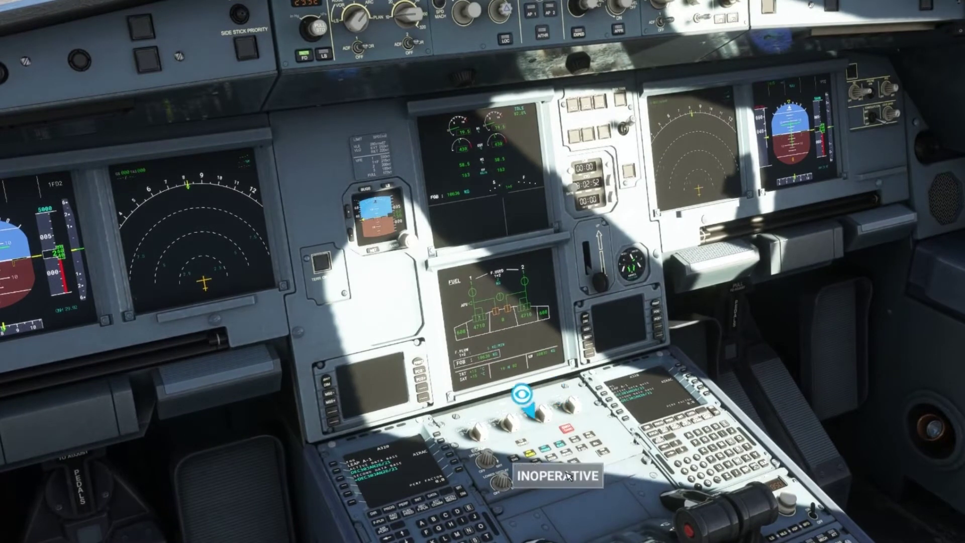
scroll(568, 475, "down", 3)
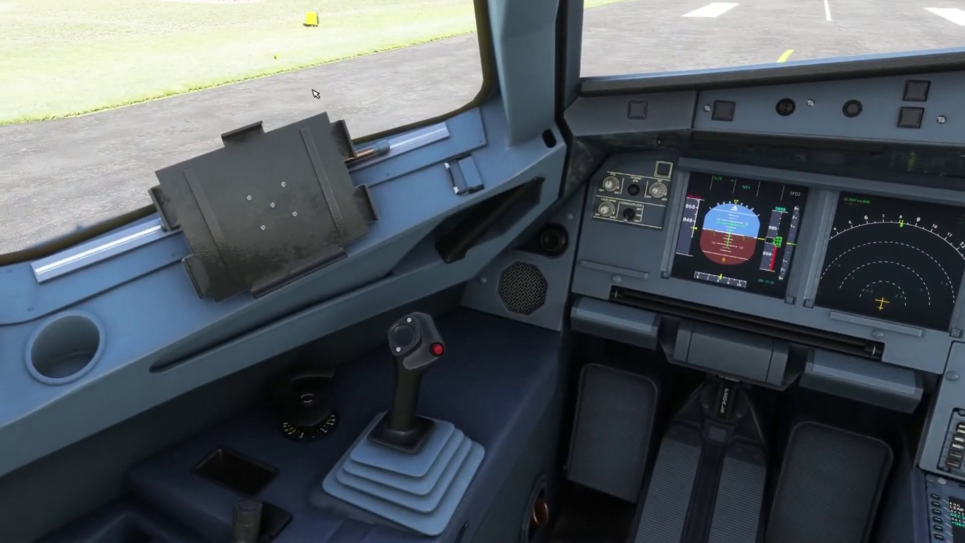
key("ctrl+space")
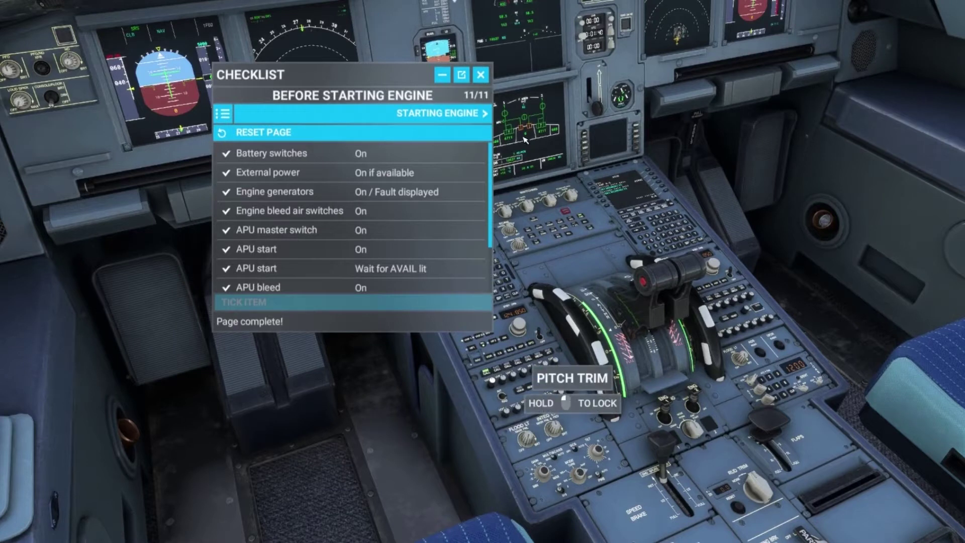
Step: Review the default aircraft's Starting Engine and After Starting Engine checklist pages, then return to the checklist overview
left_click(458, 114)
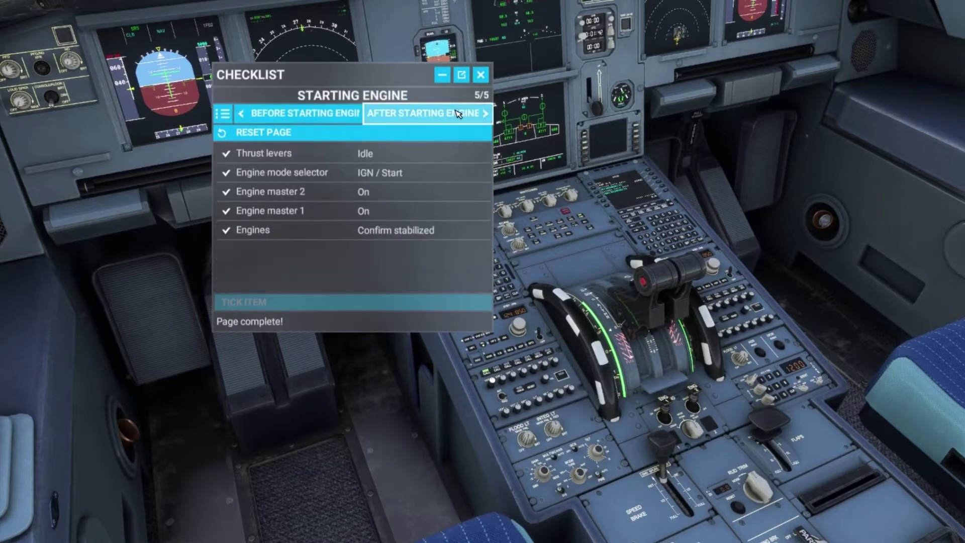
left_click(458, 114)
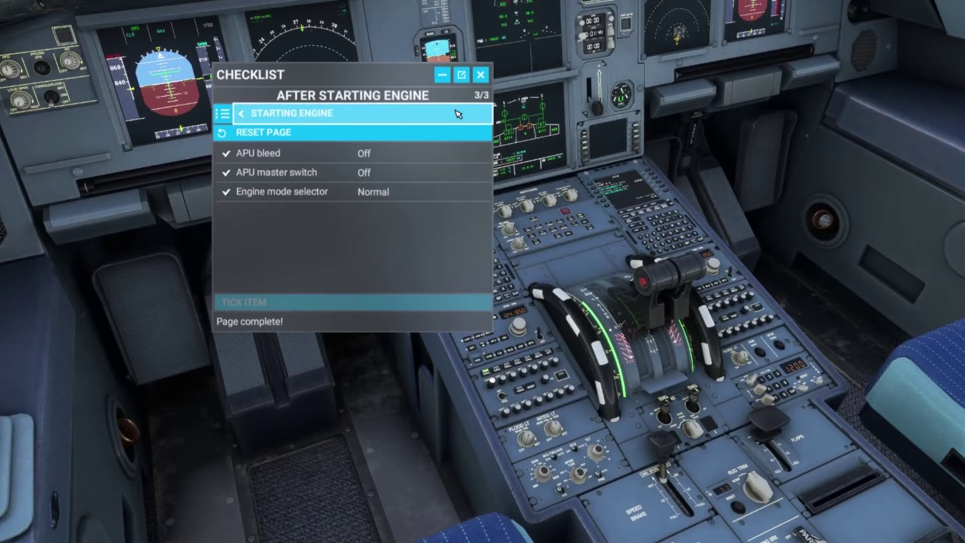
left_click(224, 114)
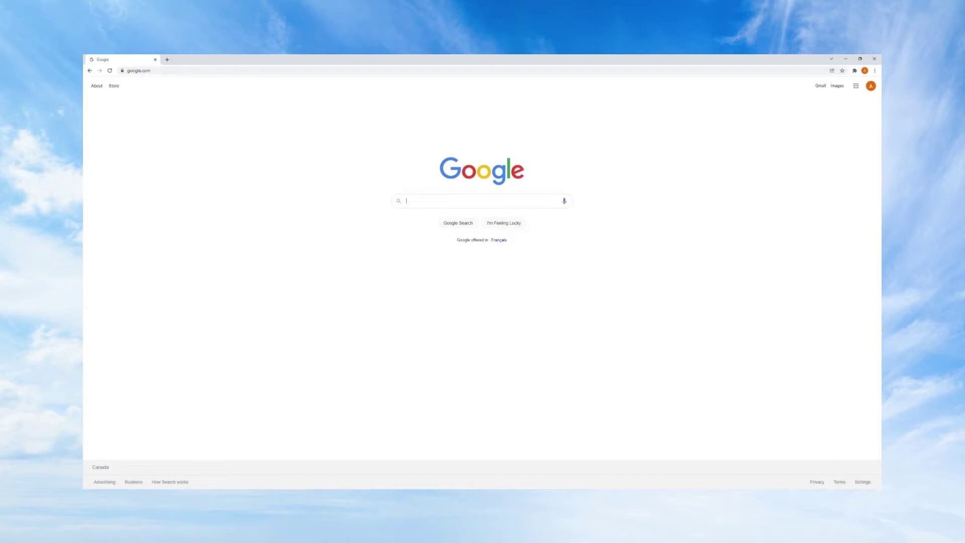
Step: Switch to the Chrome browser and open flybywiresim.com
left_click(173, 71)
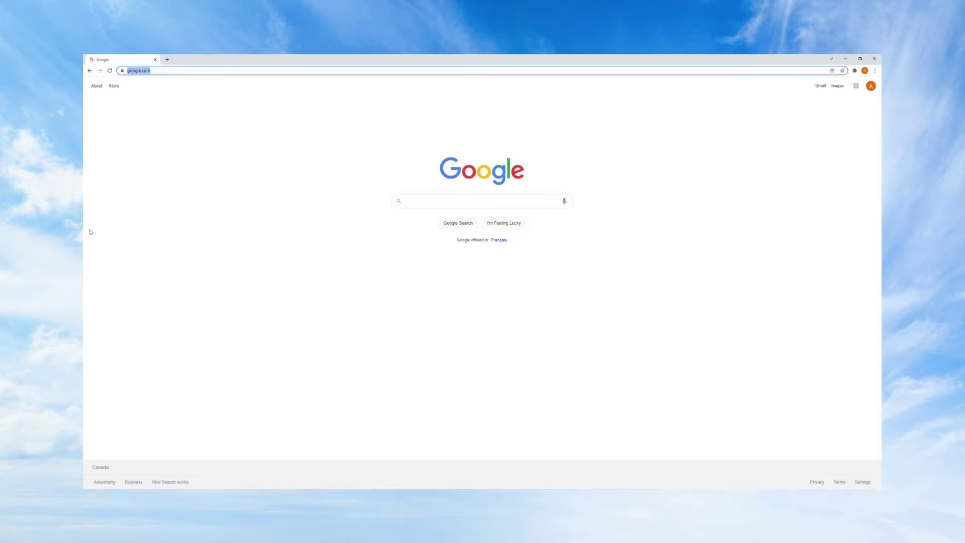
type("f")
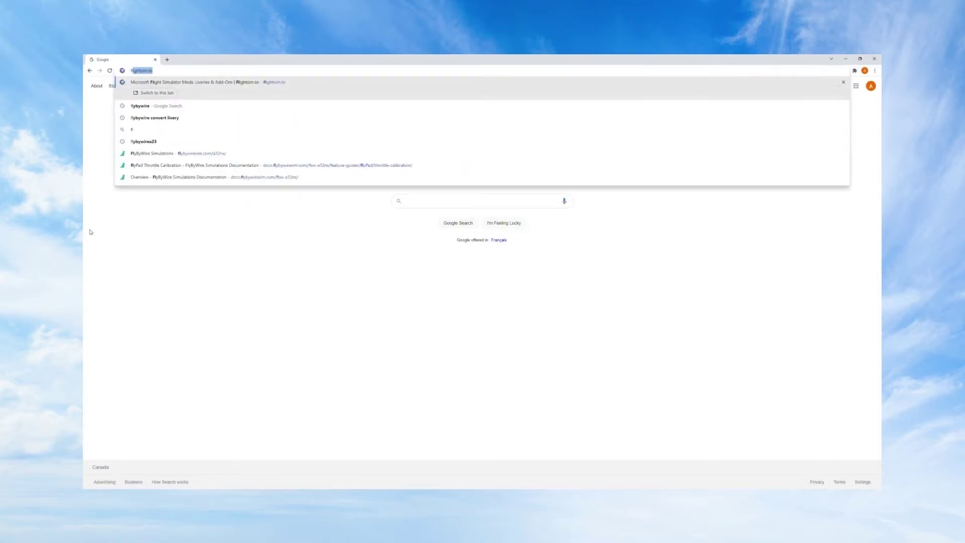
type("lybywiresim.com")
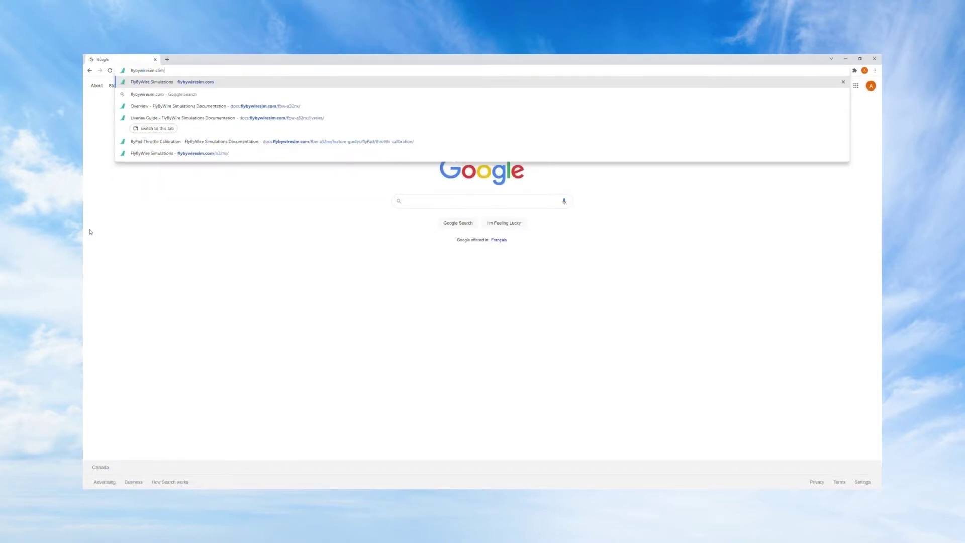
key("Return")
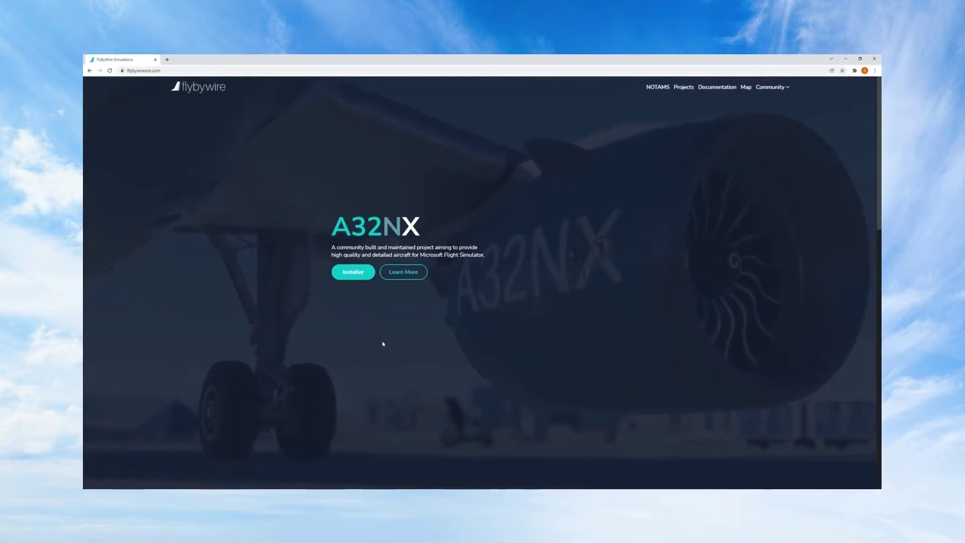
Step: Download the FlyByWire custom-built installer and use it to install the Stable version of the A32NX
left_click(354, 272)
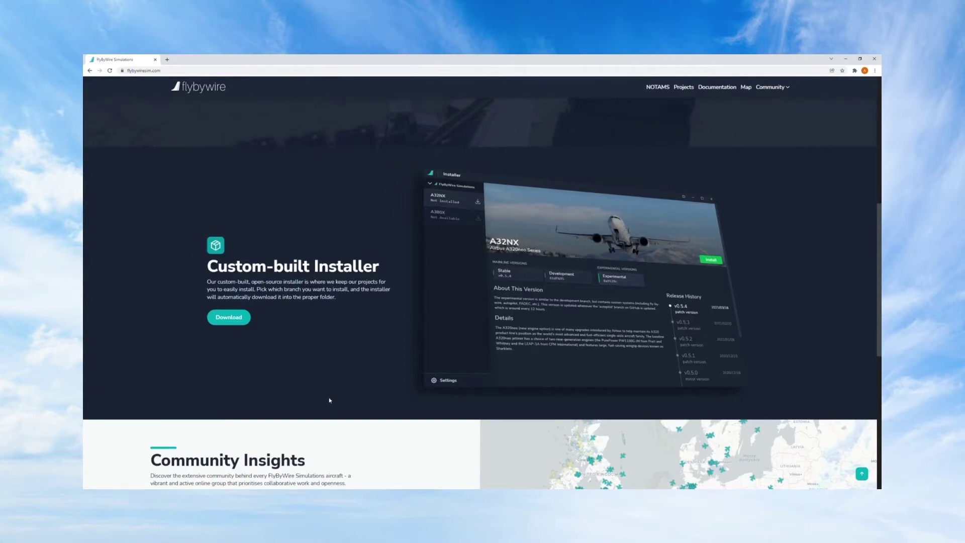
left_click(234, 322)
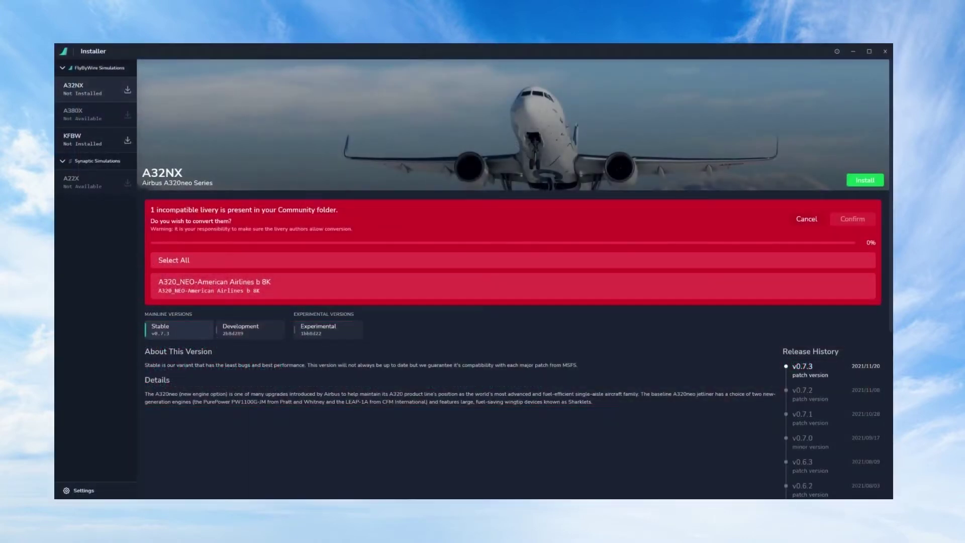
left_click(870, 181)
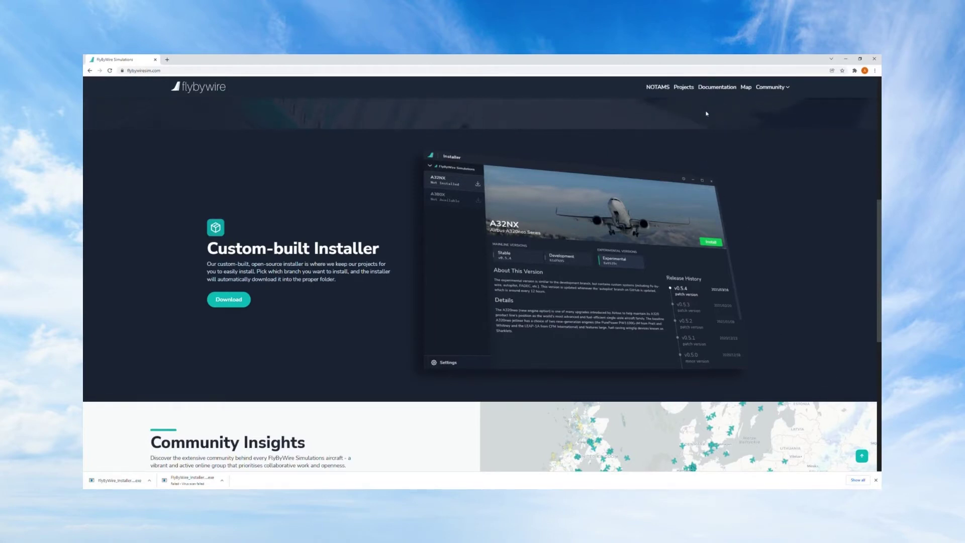
Step: Open the FlyByWire A32NX documentation and read the overview and the Liveries Guide on getting and converting liveries
left_click(717, 88)
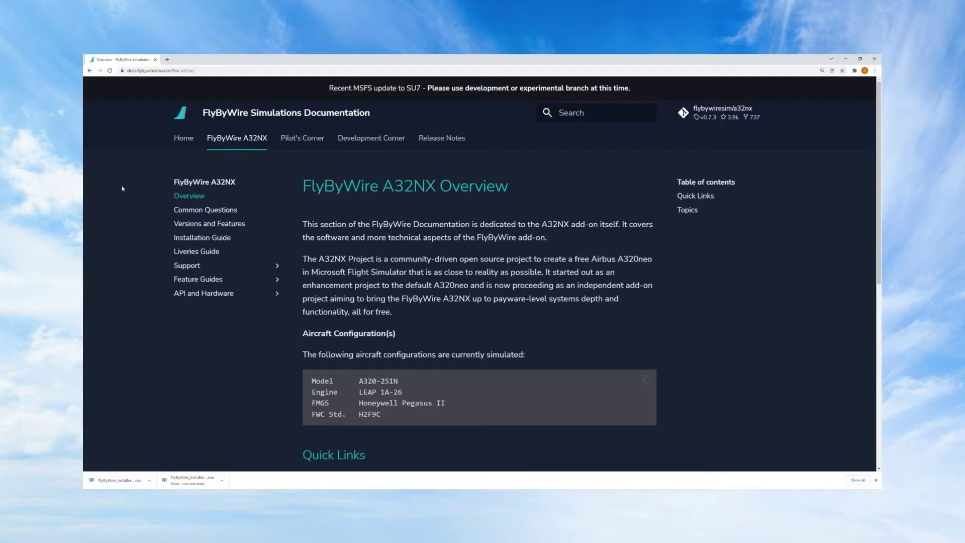
scroll(122, 189, "down", 3)
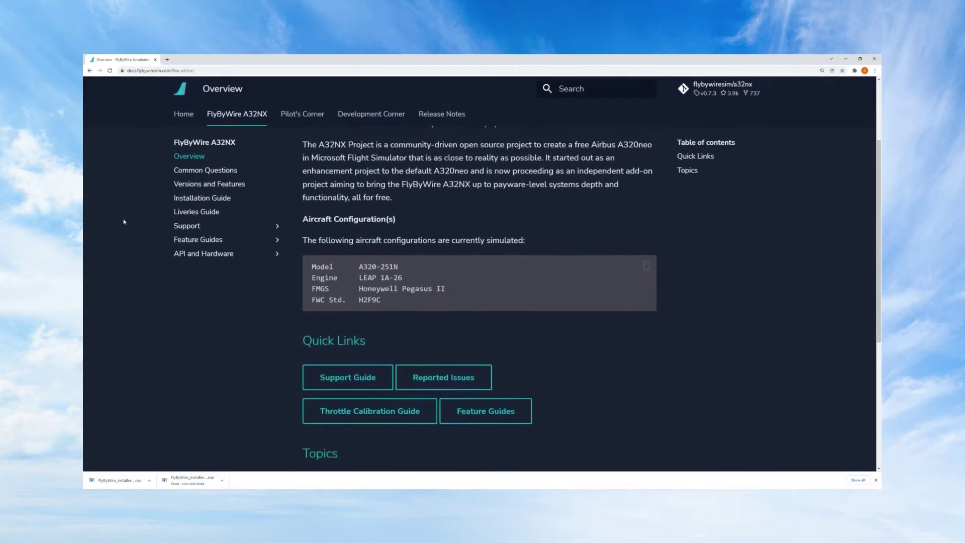
scroll(124, 221, "down", 4)
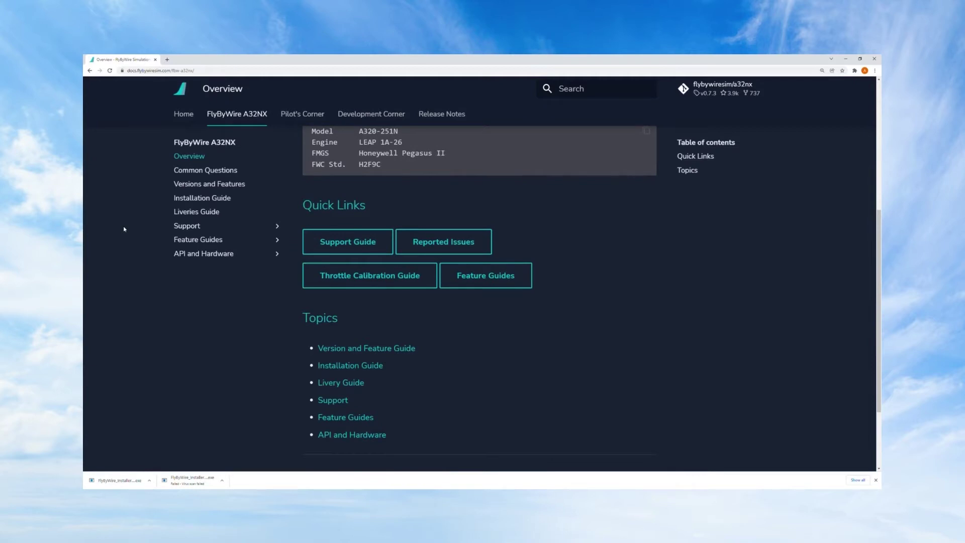
left_click(186, 213)
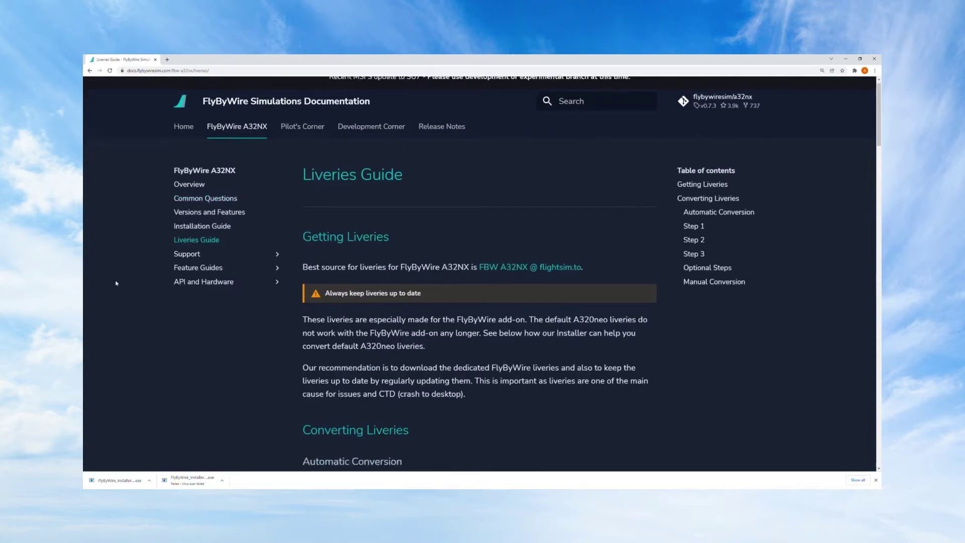
scroll(115, 283, "down", 6)
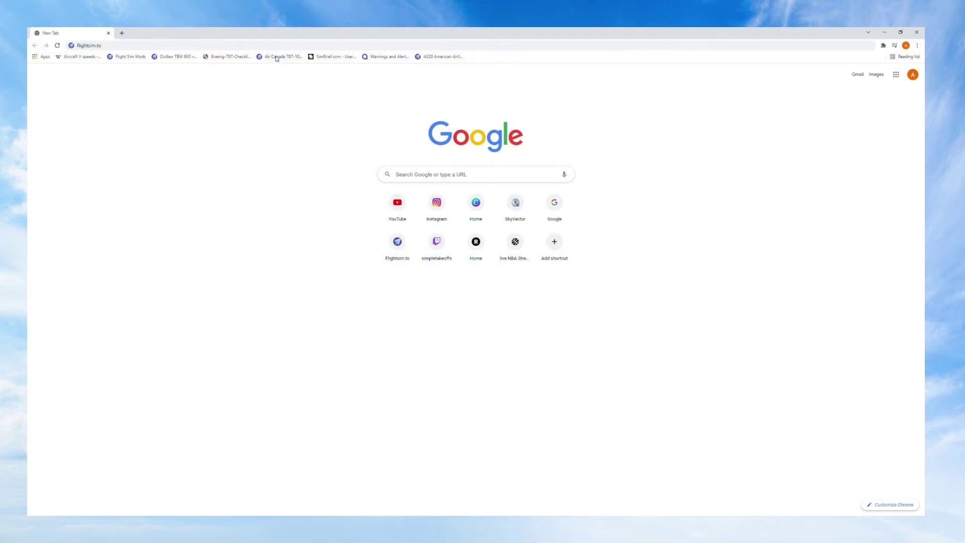
Step: Open flightsim.to and go to the Airbus liveries category for the FlyByWire A32NX
key("Return")
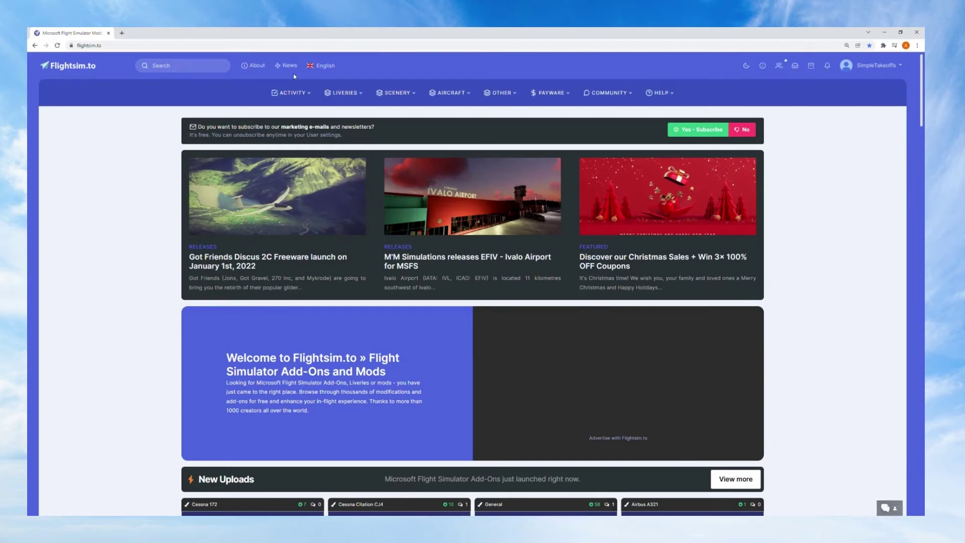
mouse_move(346, 89)
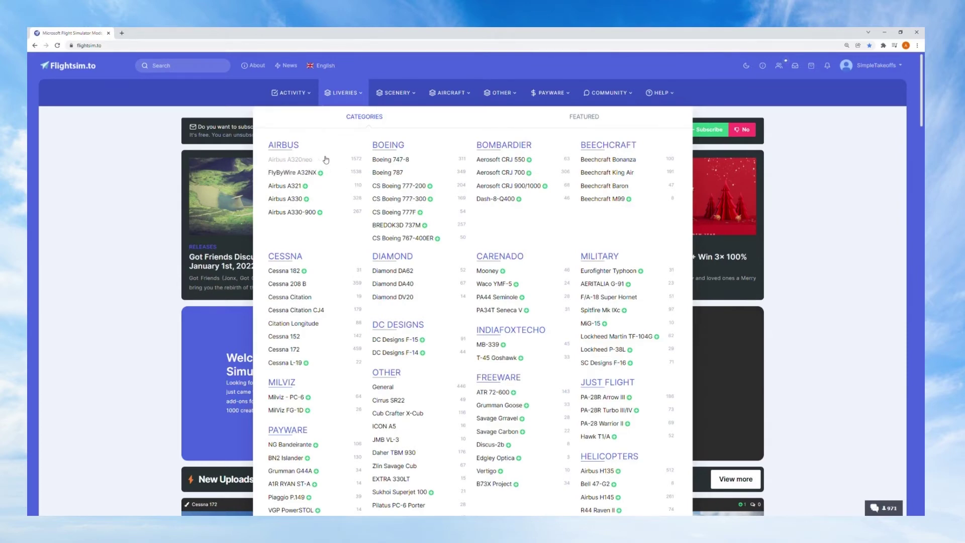
left_click(307, 172)
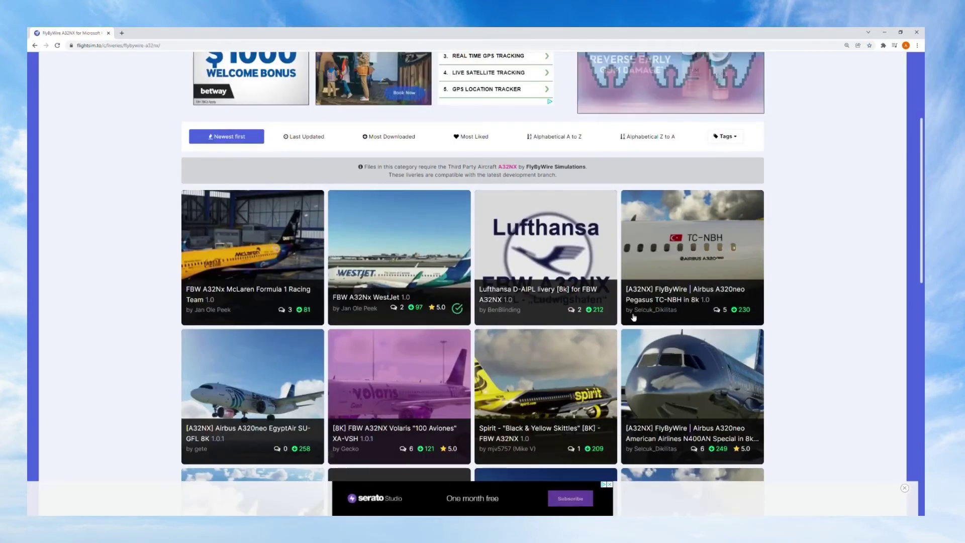
Step: Open the FBW A32Nx WestJet livery and download its version 1.0
left_click(431, 275)
scroll(453, 341, "down", 4)
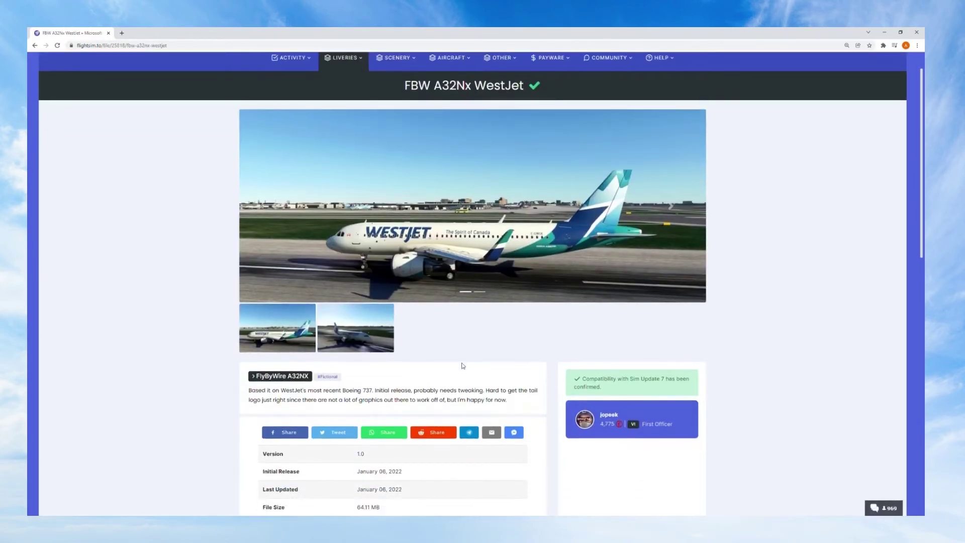
scroll(462, 368, "down", 4)
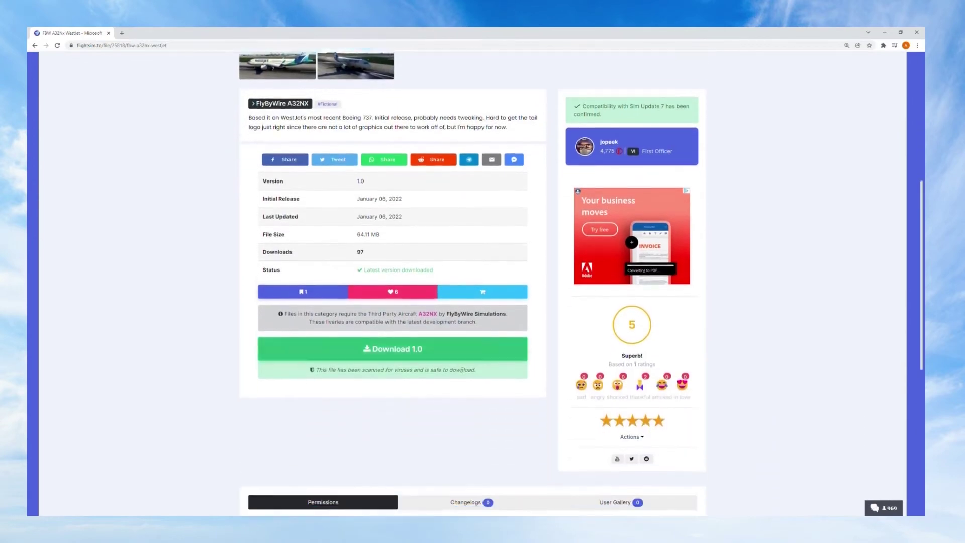
left_click(455, 342)
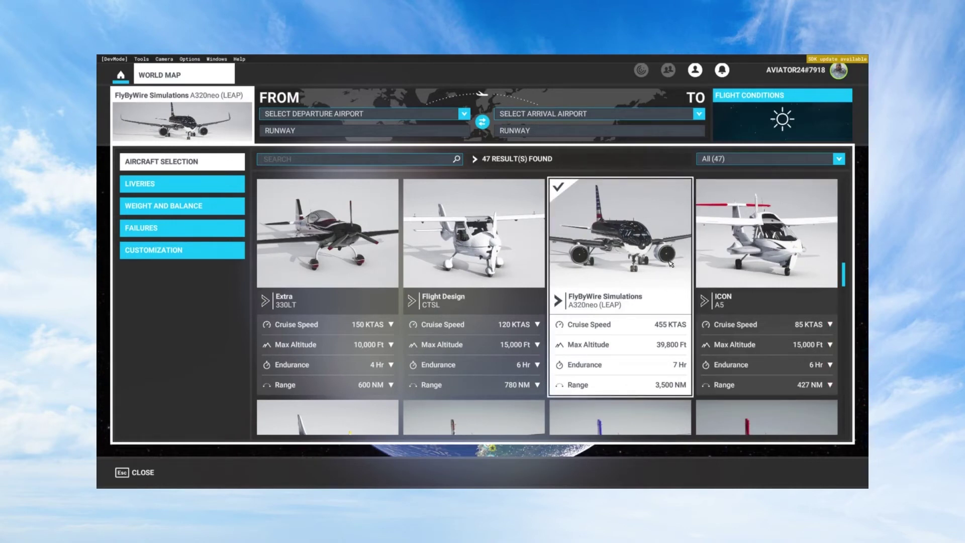
Step: In Microsoft Flight Simulator, choose the WestJet livery for the FlyByWire A320neo (LEAP) and close the aircraft selection
left_click(168, 184)
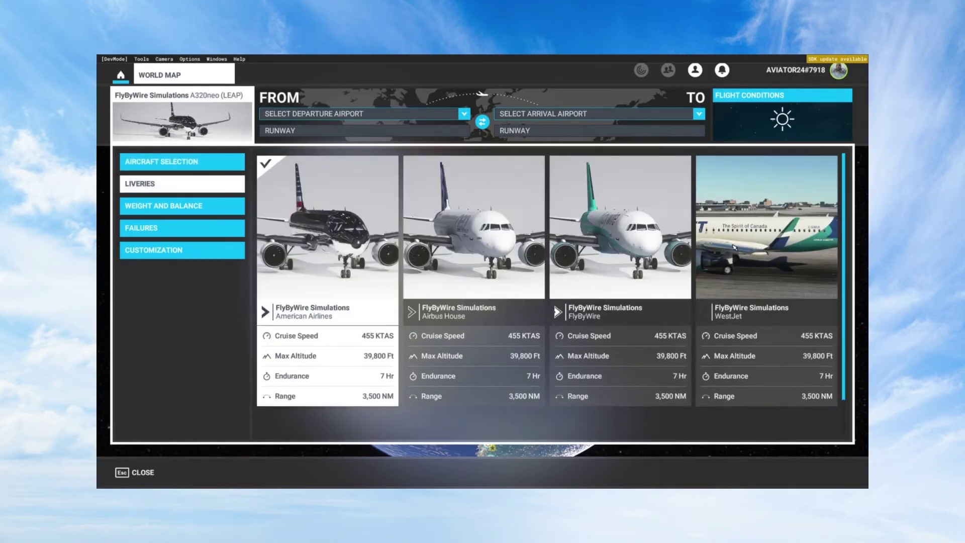
left_click(757, 245)
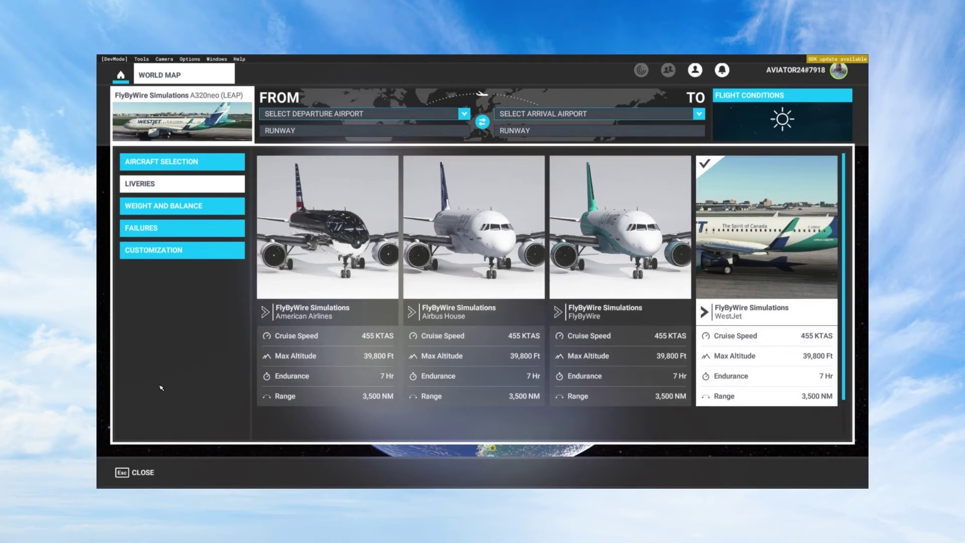
left_click(140, 477)
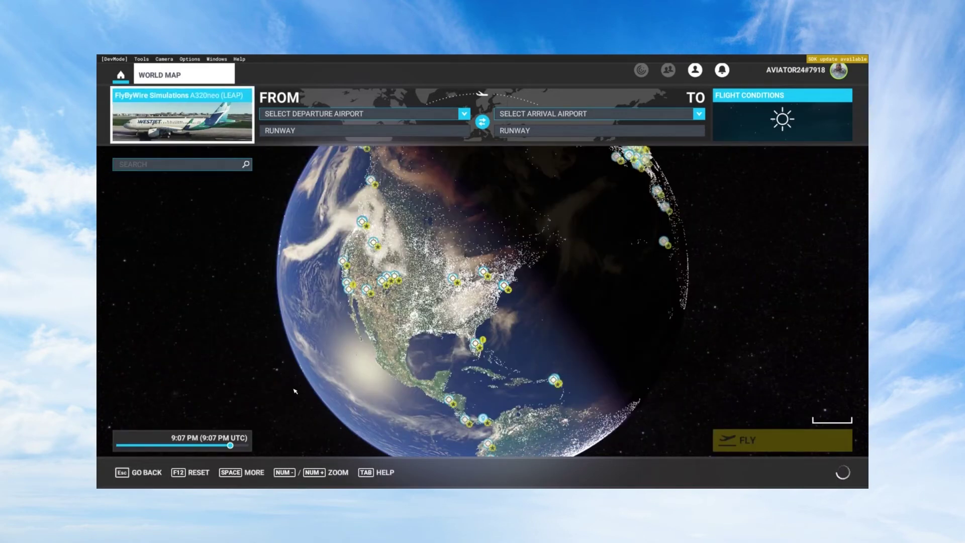
Step: Zoom the world map in on the area around Toronto/City Centre airport
scroll(495, 276, "up", 2)
scroll(494, 276, "up", 5)
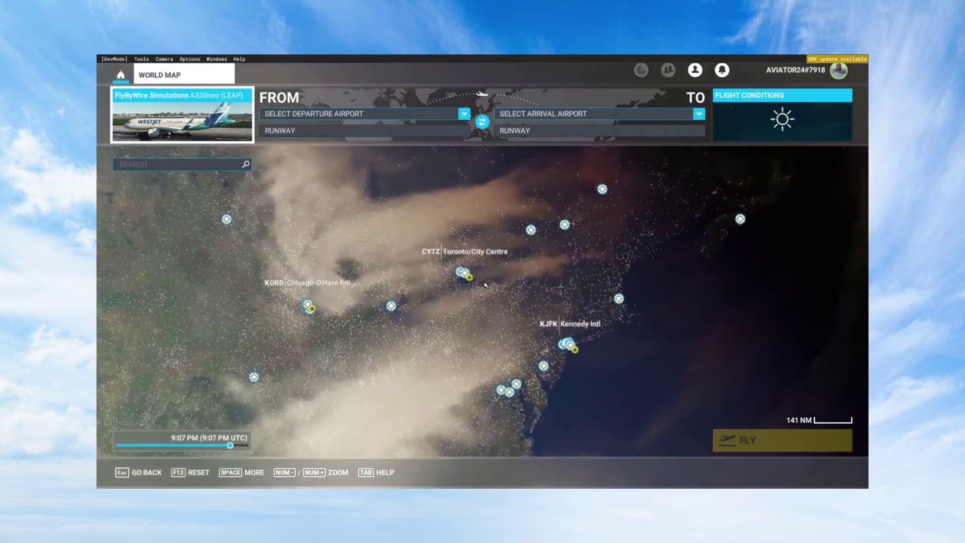
scroll(499, 246, "up", 4)
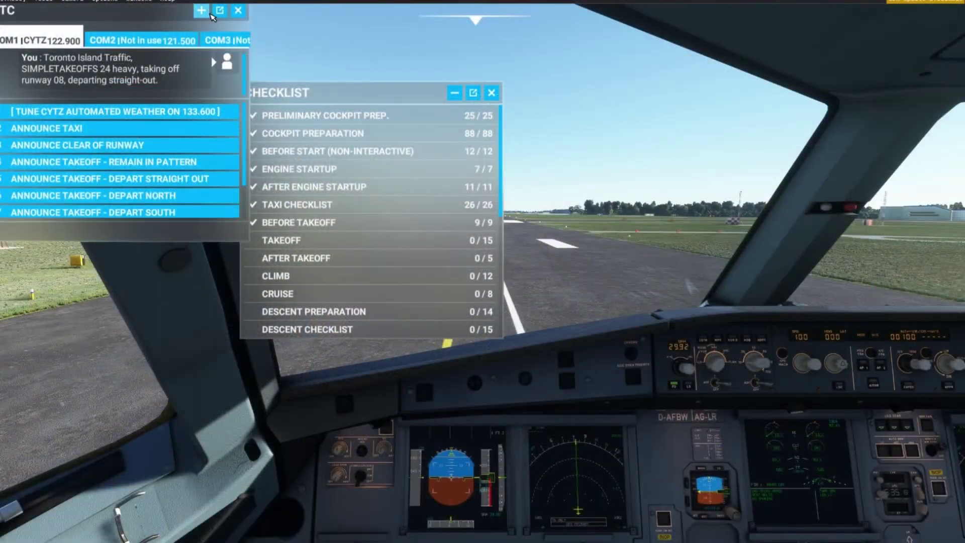
Step: Collapse the ATC window and move the checklist window off the windshield to clear the runway view
left_click(201, 10)
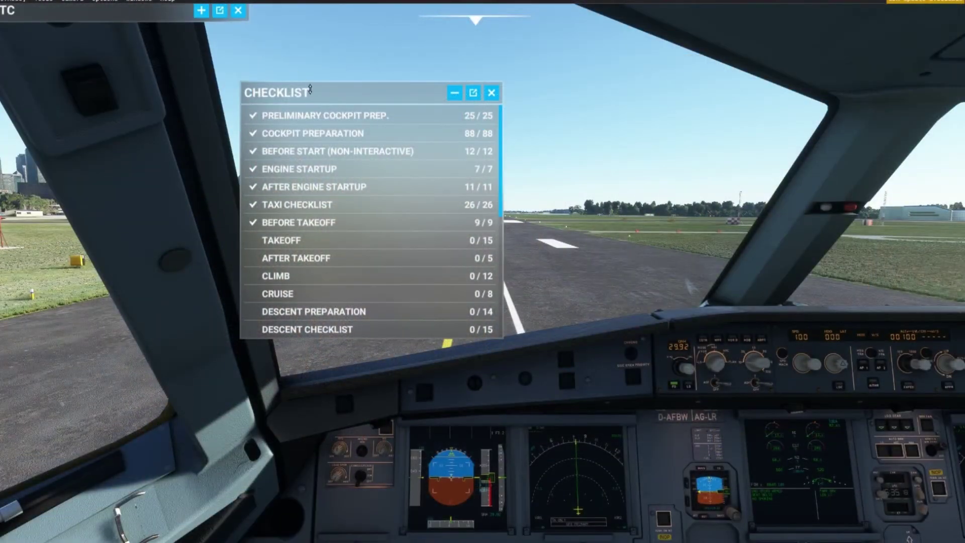
left_click_drag(302, 95, 43, 53)
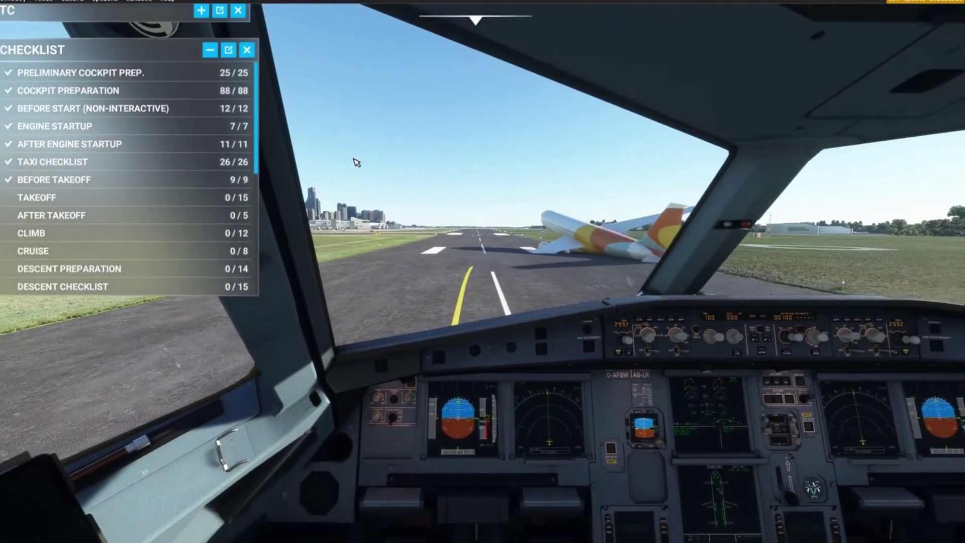
key("alt+2")
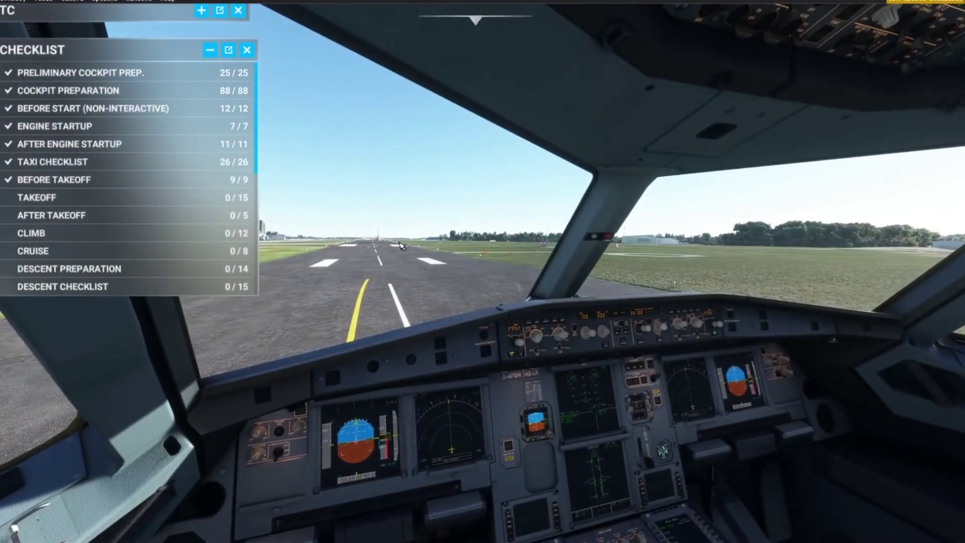
Step: Examine the Preliminary Cockpit Prep and Cockpit Preparation checklist pages of the FlyByWire A320neo
left_click(132, 74)
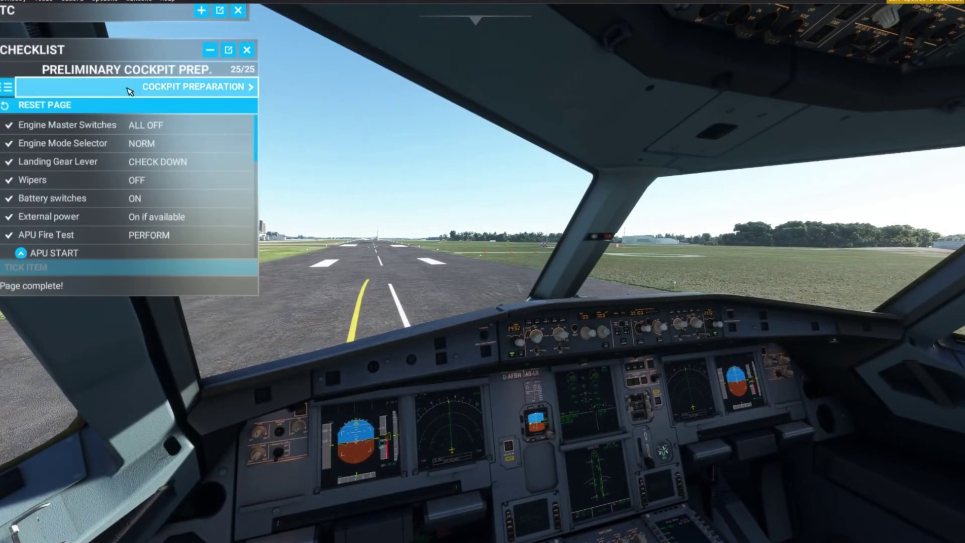
left_click(139, 89)
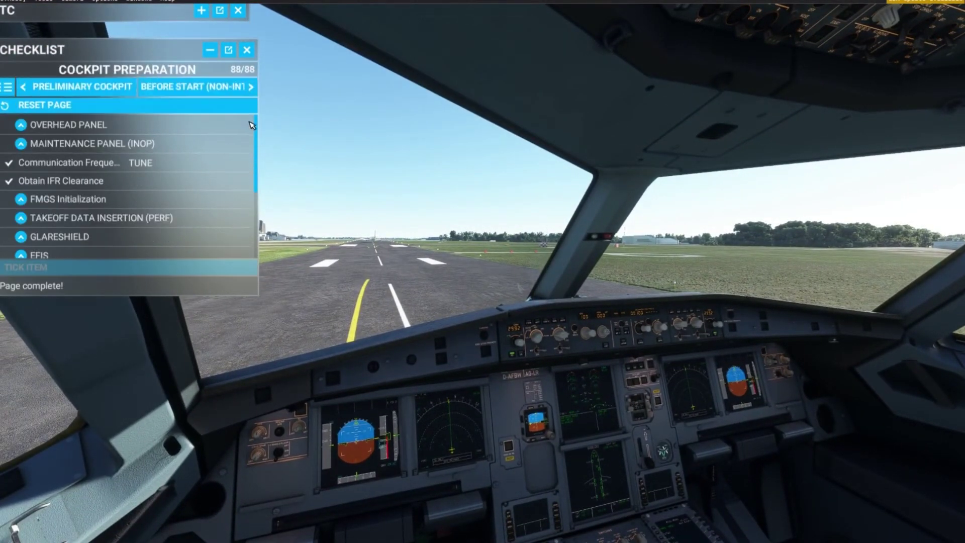
scroll(253, 141, "down", 2)
scroll(255, 161, "down", 3)
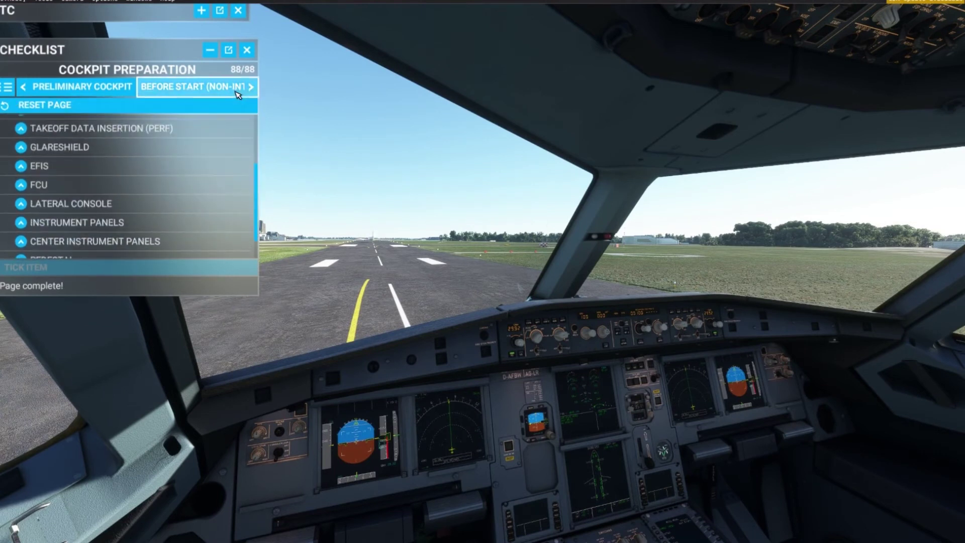
Step: Examine the ground-phase checklist pages from Before Start through Engine Startup and Taxi to Before Takeoff
left_click(243, 91)
left_click(244, 90)
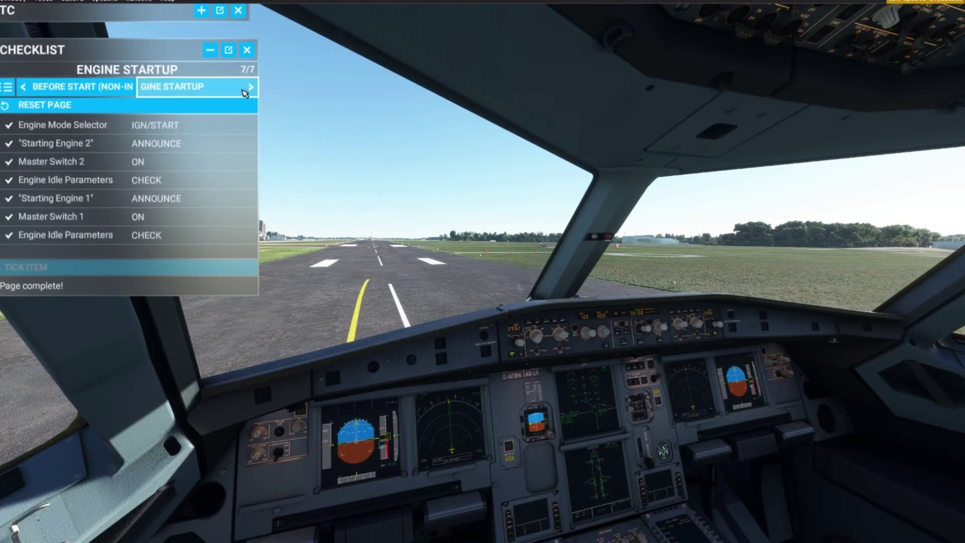
left_click(244, 91)
left_click(245, 92)
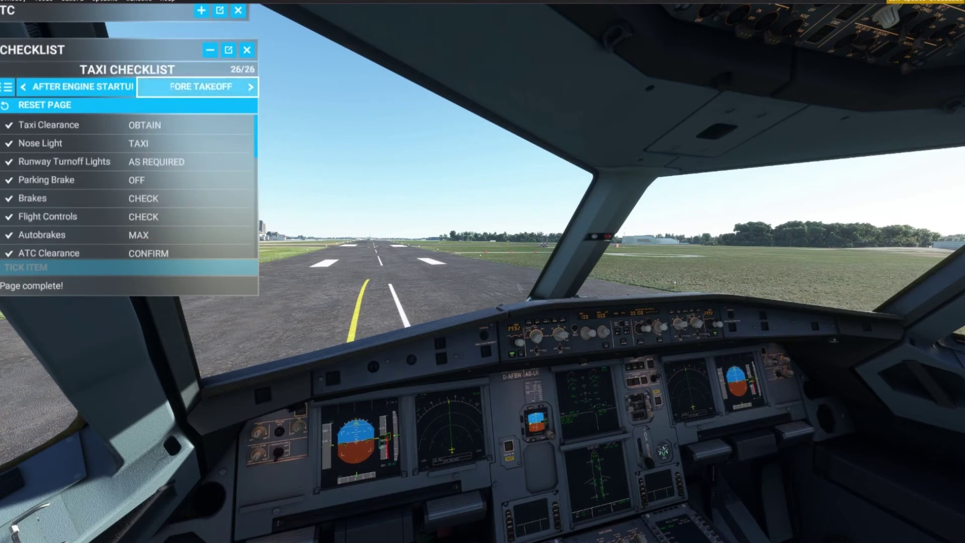
left_click(245, 92)
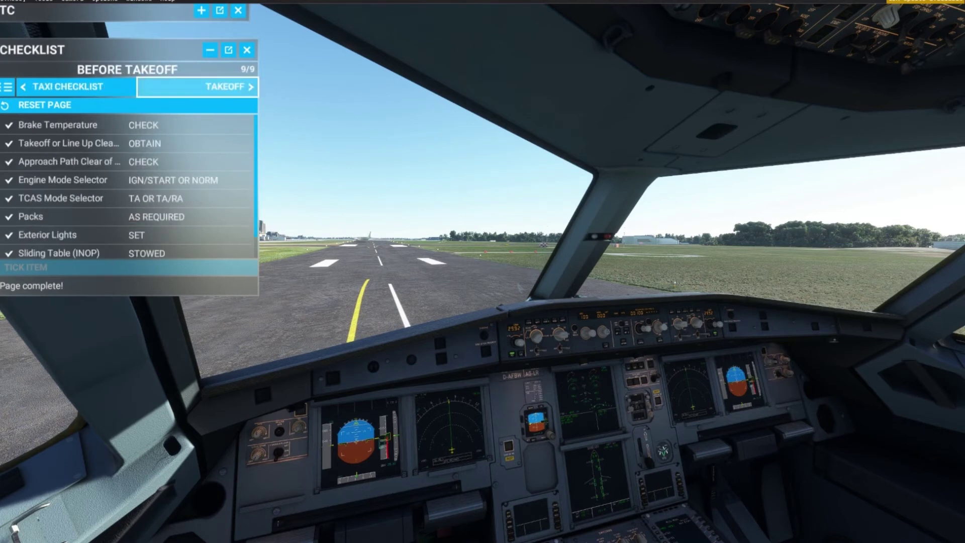
Step: Examine the in-flight checklist pages from Takeoff through After Takeoff, Climb and Cruise to the Descent Checklist
left_click(245, 91)
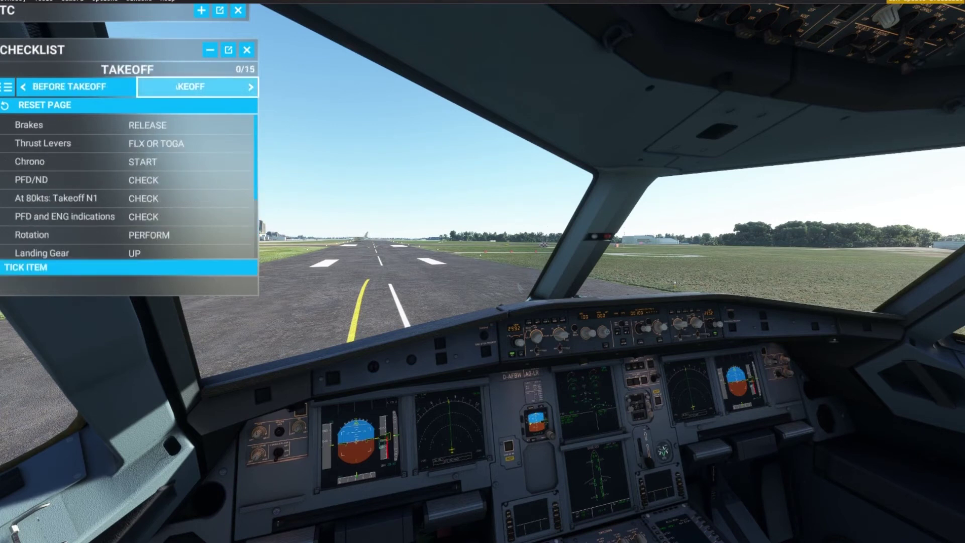
left_click(245, 88)
left_click(245, 88)
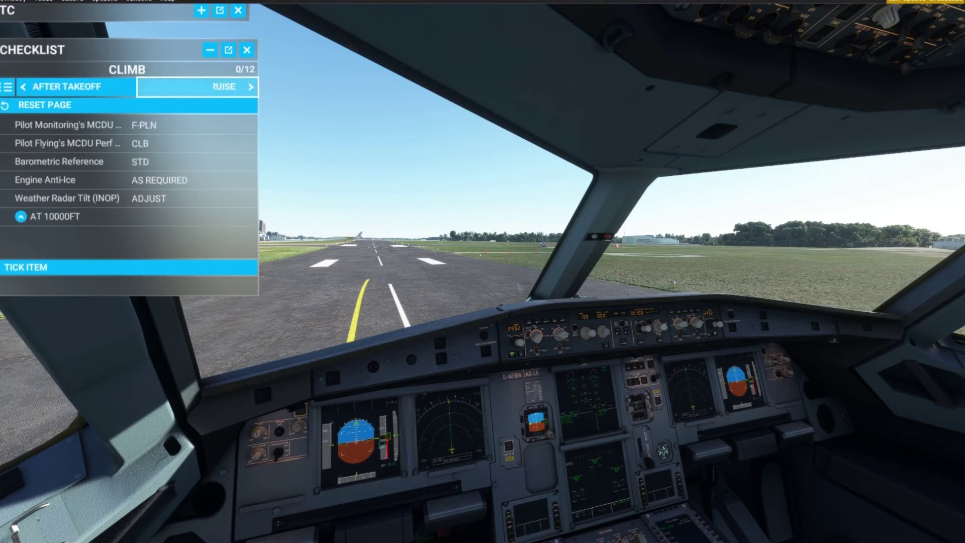
left_click(245, 89)
left_click(245, 90)
left_click(246, 89)
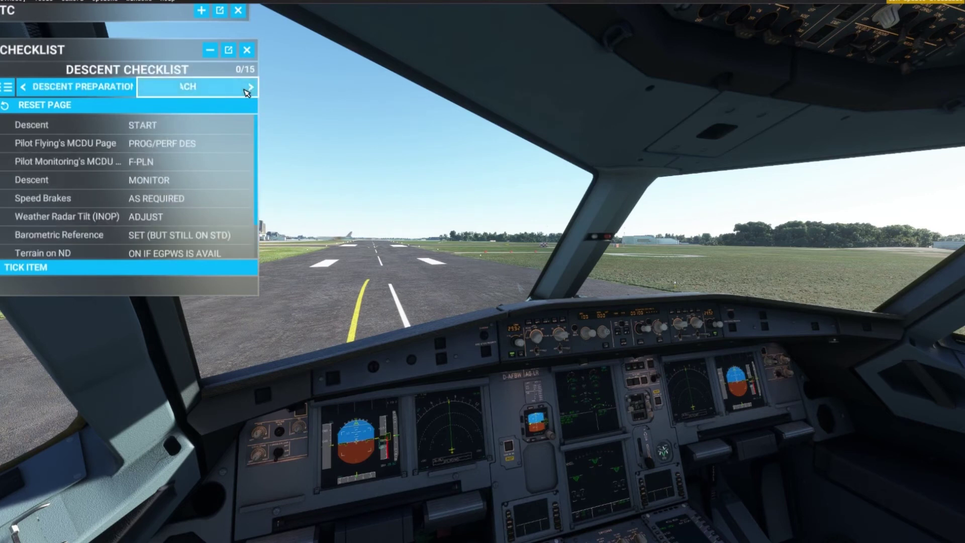
Step: Examine the remaining checklist pages from ILS Approach through Landing, After Landing and Go-Around to Battery Annotation
left_click(246, 89)
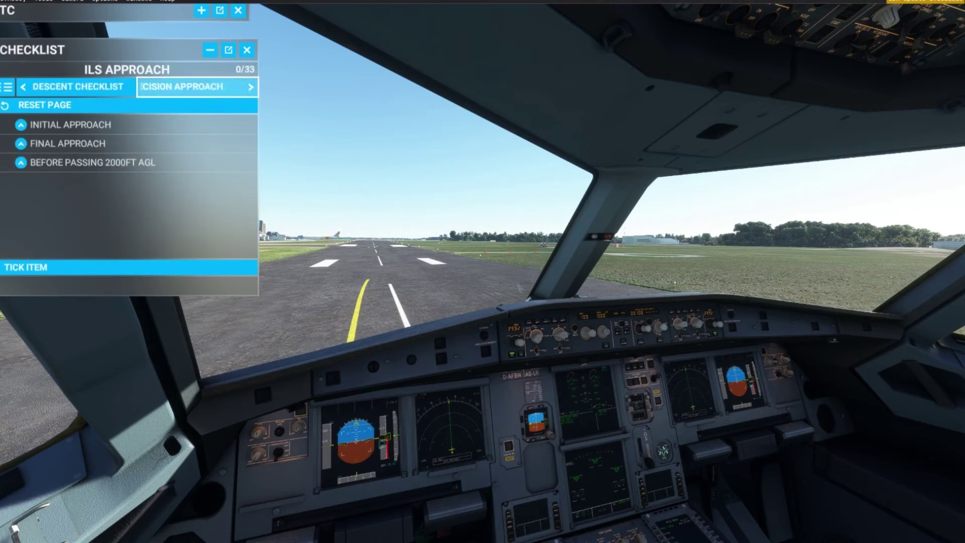
left_click(246, 89)
left_click(246, 90)
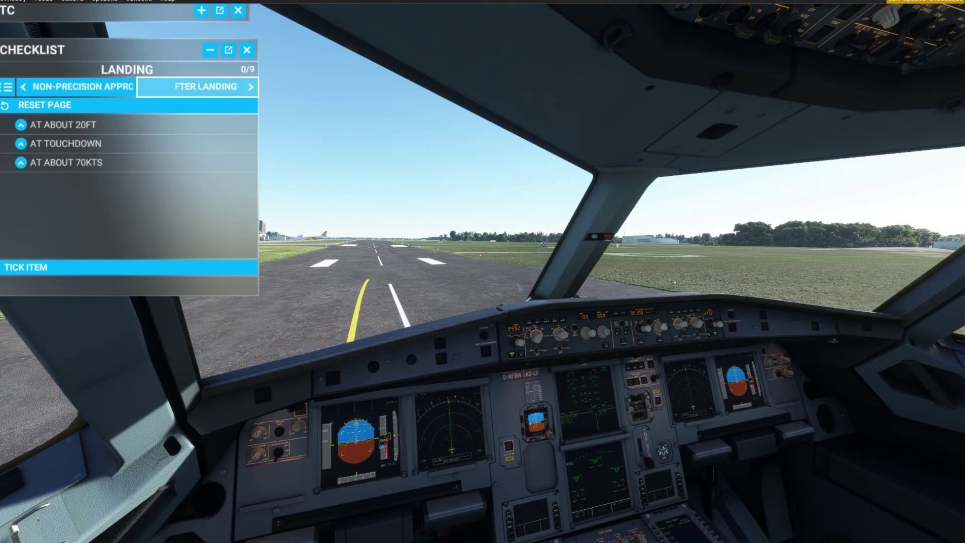
left_click(246, 87)
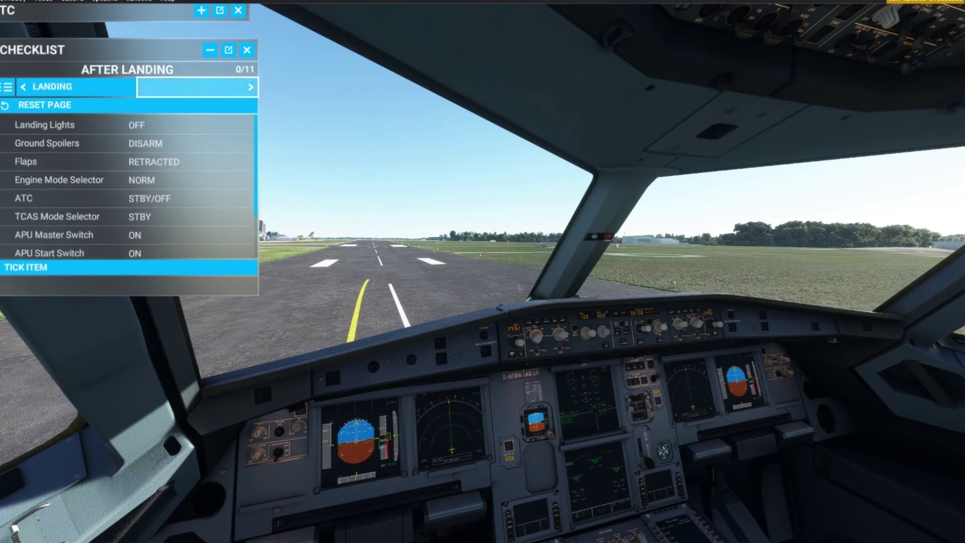
left_click(245, 86)
left_click(246, 86)
left_click(246, 86)
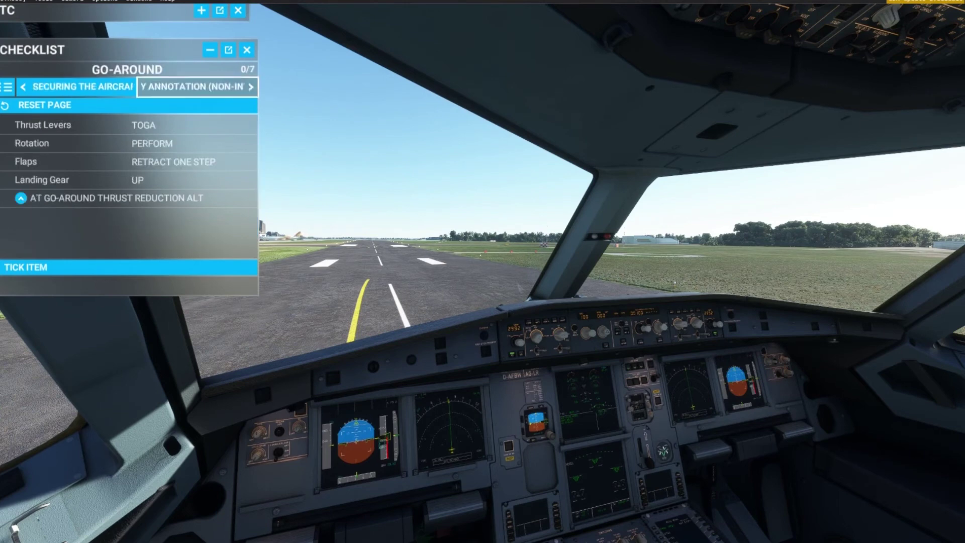
left_click(246, 90)
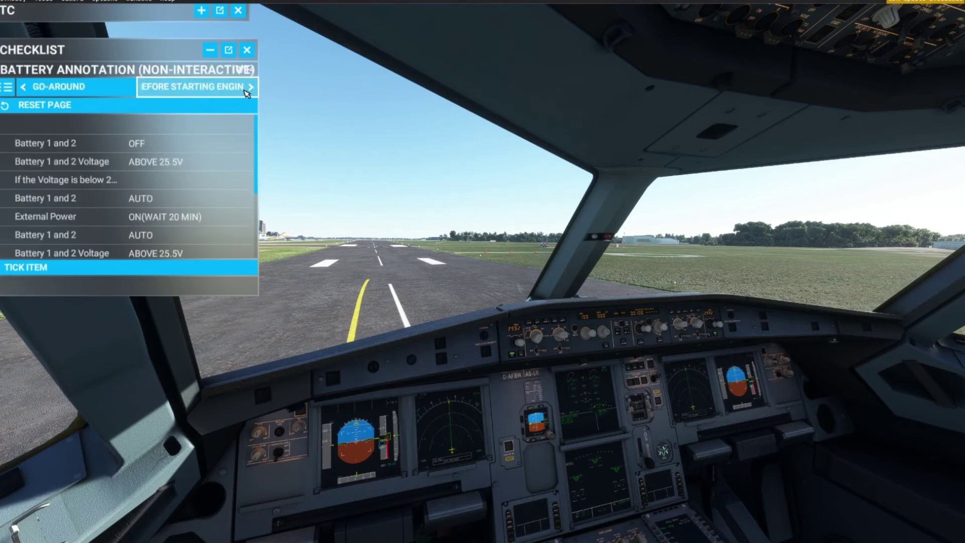